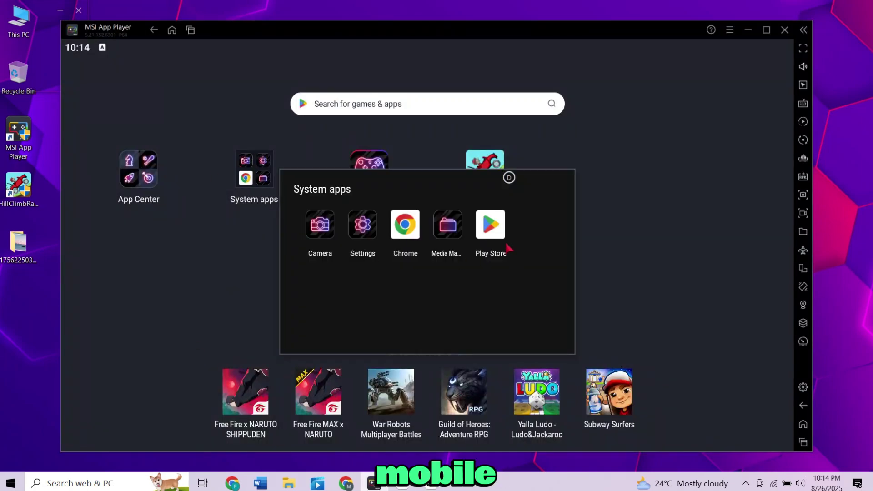
- View the Free Fire x NARUTO SHIPPUDEN page in the Play Store, then return home
{"action": "left_click", "coordinate": [508, 230]}
{"action": "left_click", "coordinate": [155, 357]}
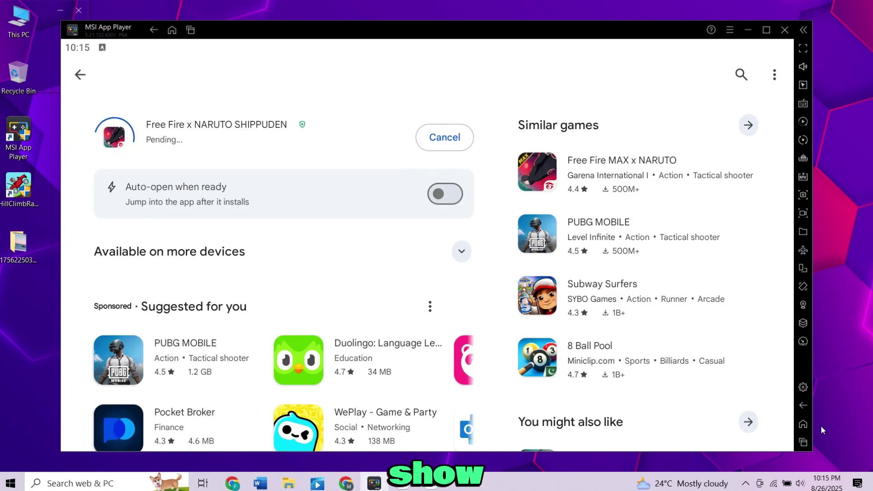
{"action": "left_click", "coordinate": [804, 425]}
- Add a WASD movement pad in the controls editor and close it
{"action": "left_click", "coordinate": [803, 103]}
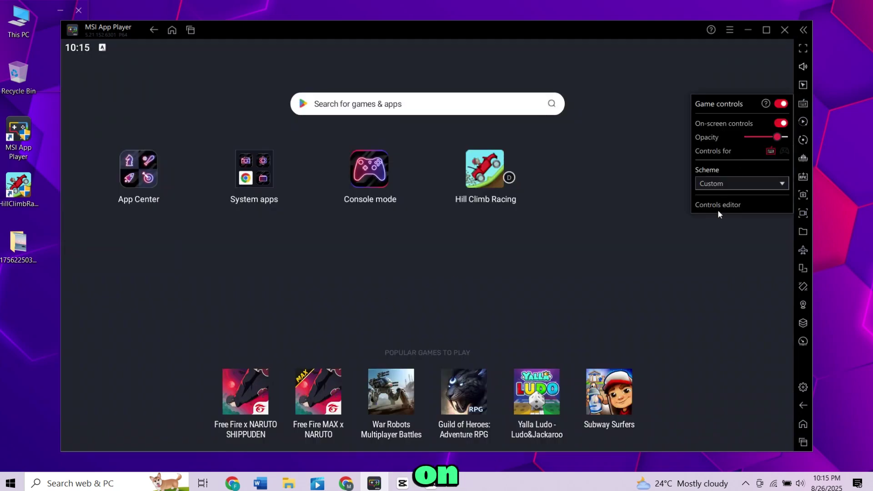
{"action": "left_click", "coordinate": [720, 206]}
{"action": "left_click_drag", "start_coordinate": [849, 136], "coordinate": [570, 253]}
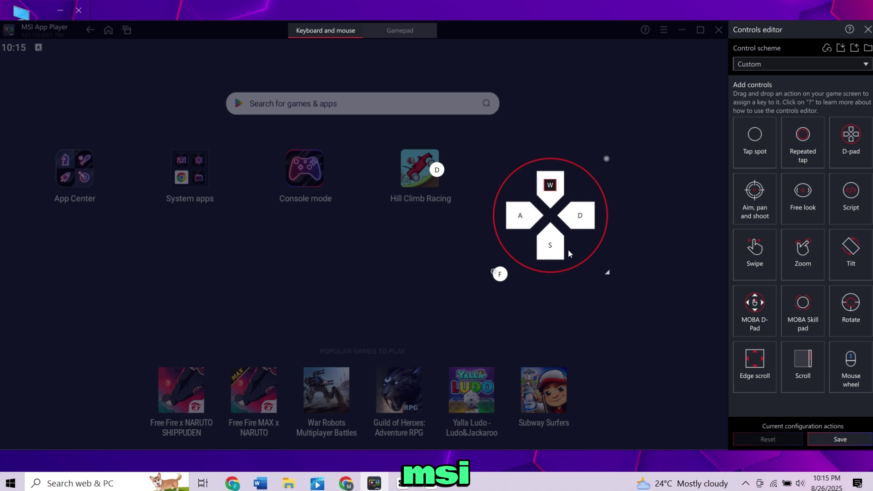
{"action": "left_click", "coordinate": [865, 32]}
{"action": "left_click", "coordinate": [524, 260]}
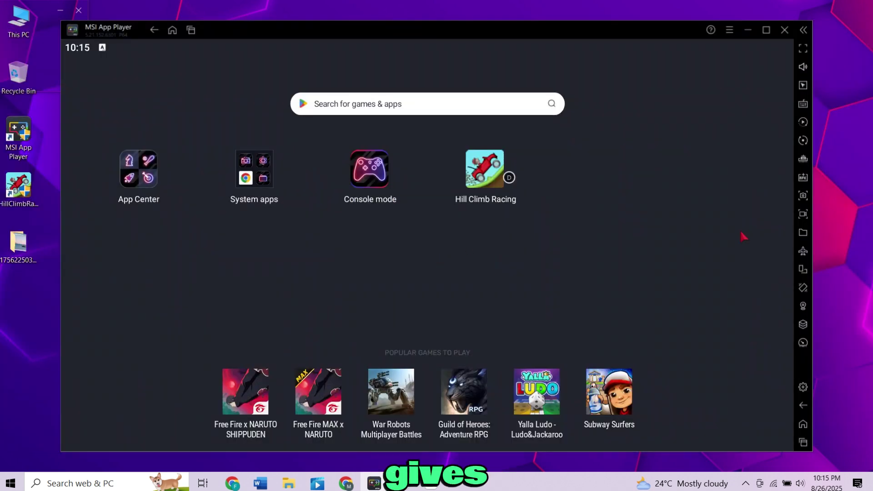
- Check the screen recording options, then launch Android Settings from System apps
{"action": "left_click", "coordinate": [803, 213]}
{"action": "left_click", "coordinate": [429, 252]}
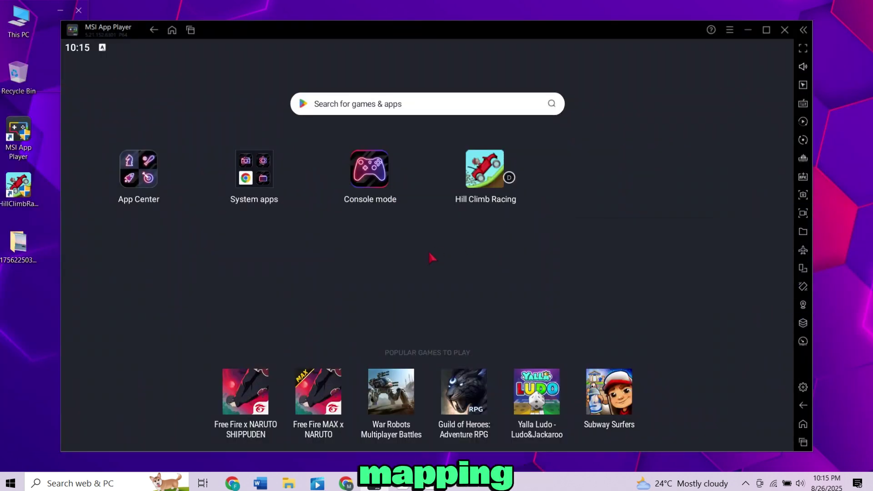
{"action": "left_click", "coordinate": [254, 178]}
{"action": "left_click", "coordinate": [296, 186]}
{"action": "scroll", "coordinate": [369, 234], "scroll_direction": "down", "scroll_amount": 3}
{"action": "scroll", "coordinate": [370, 234], "scroll_direction": "up", "scroll_amount": 2}
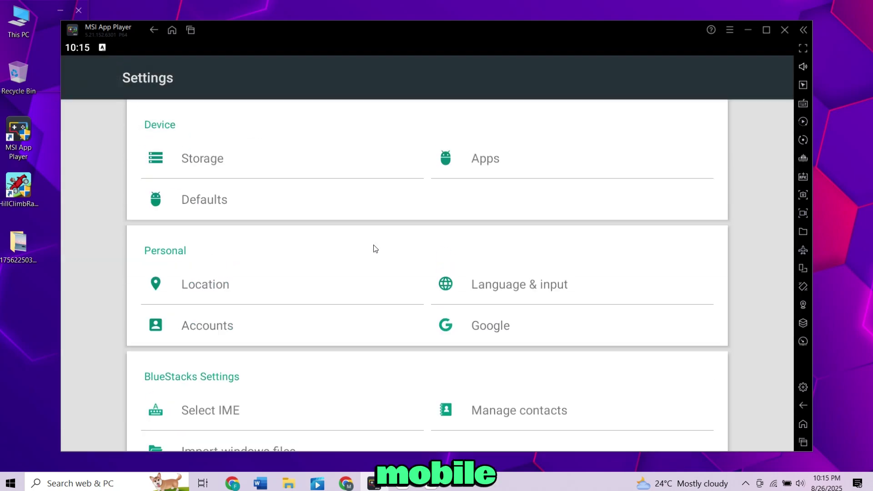
{"action": "scroll", "coordinate": [273, 396], "scroll_direction": "down", "scroll_amount": 2}
{"action": "scroll", "coordinate": [273, 395], "scroll_direction": "up", "scroll_amount": 3}
- Drive forward in Hill Climb Racing, then start a new browser tab
{"action": "left_click", "coordinate": [803, 442]}
{"action": "left_click", "coordinate": [486, 187]}
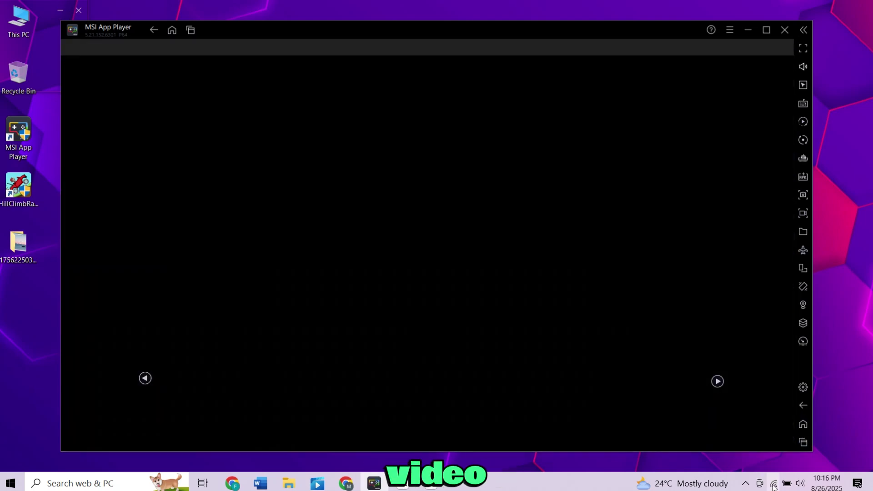
{"action": "left_click", "coordinate": [800, 483]}
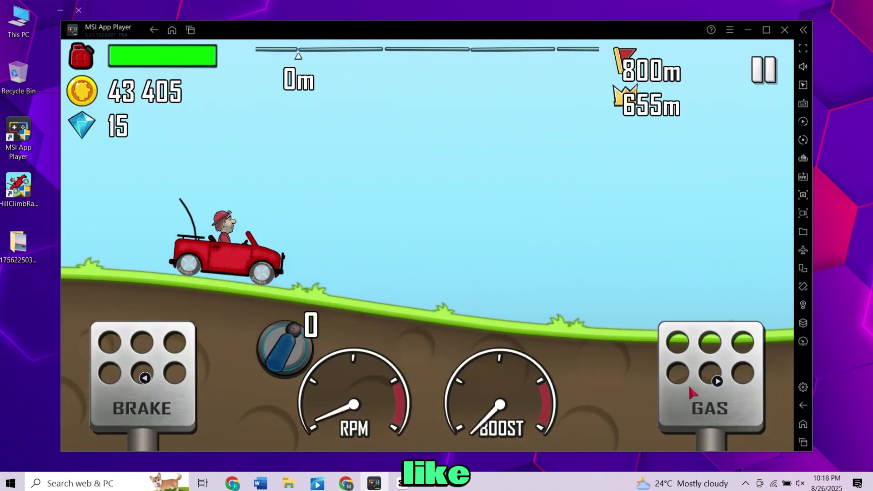
{"action": "left_click_drag", "start_coordinate": [687, 384], "coordinate": [685, 392]}
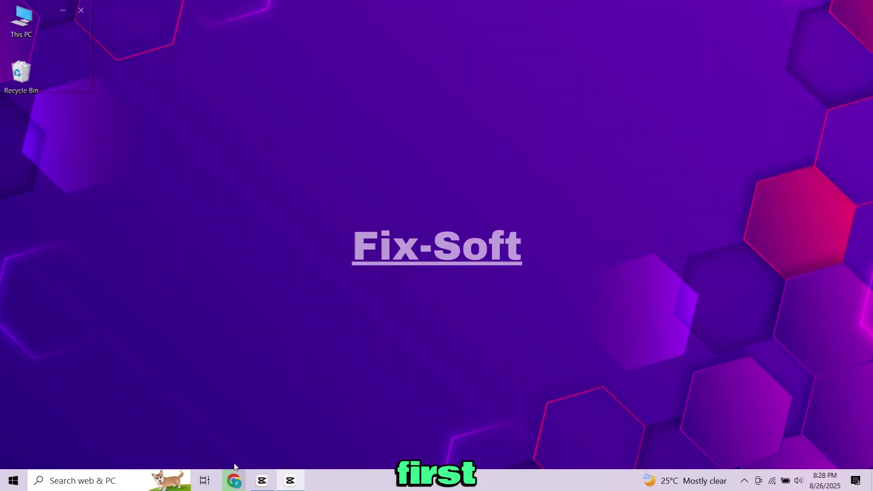
{"action": "left_click", "coordinate": [235, 474]}
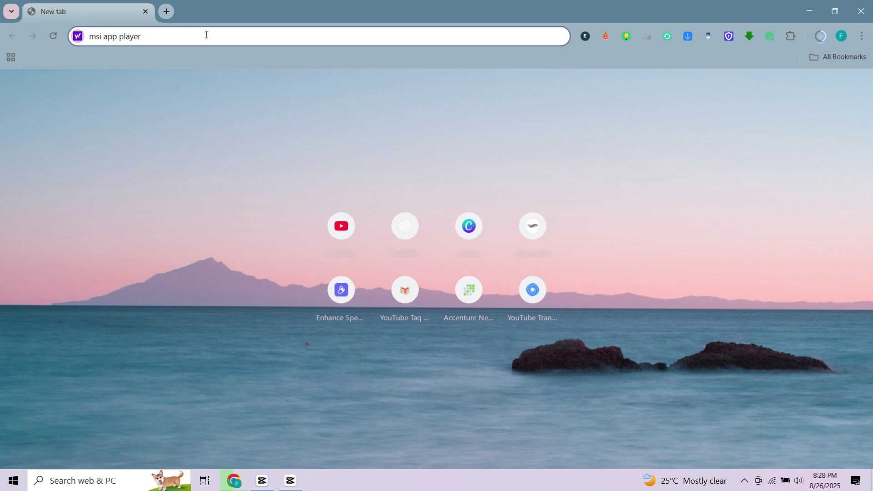
- Search 'msi app player' and download it from the msi.com page
{"action": "key", "text": "Return"}
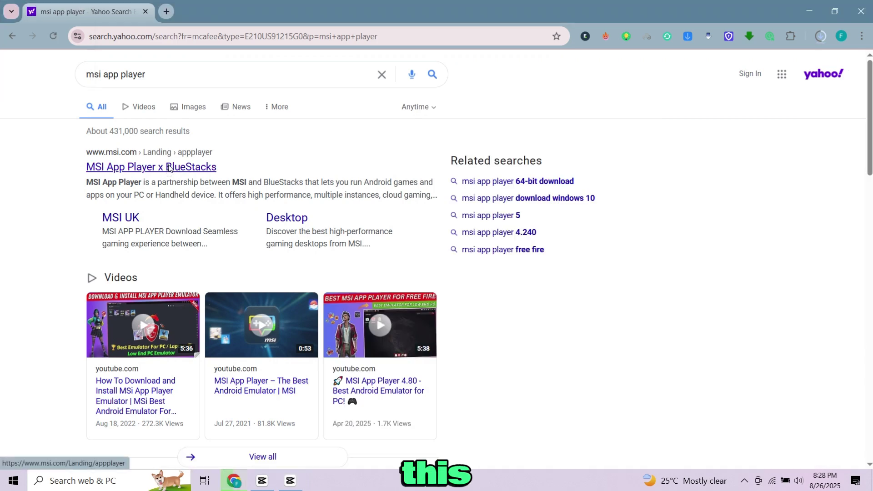
{"action": "left_click", "coordinate": [158, 165]}
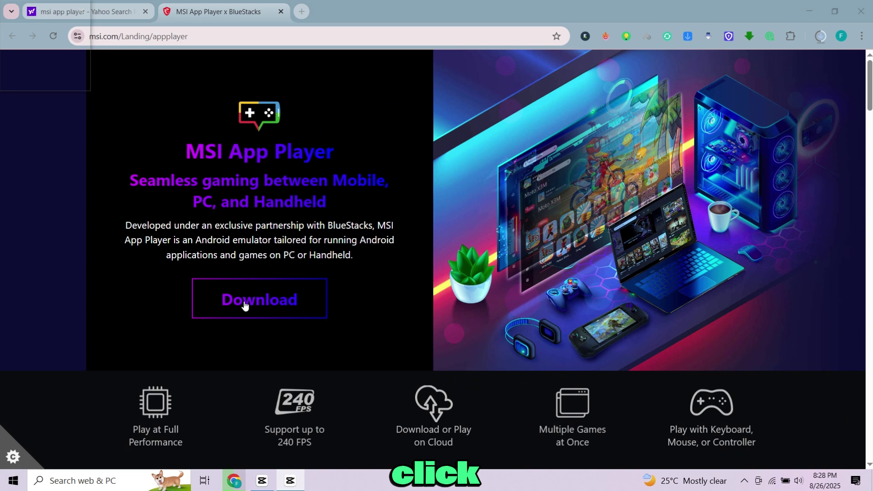
{"action": "left_click", "coordinate": [277, 304]}
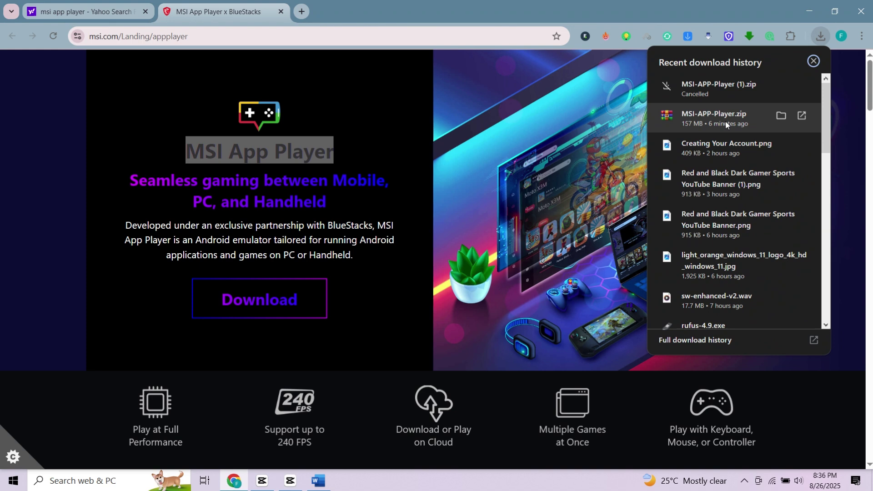
- Open the downloaded MSI-APP-Player.zip from its folder in WinRAR
{"action": "left_click", "coordinate": [800, 117]}
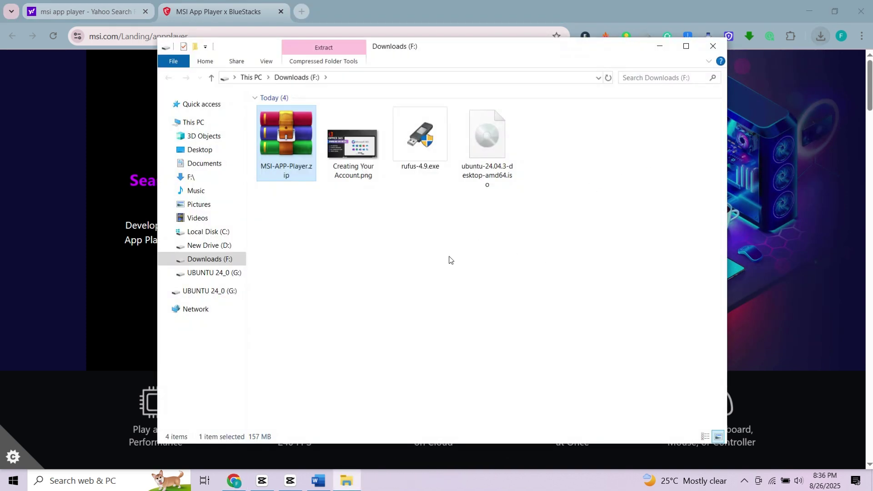
{"action": "right_click", "coordinate": [287, 160]}
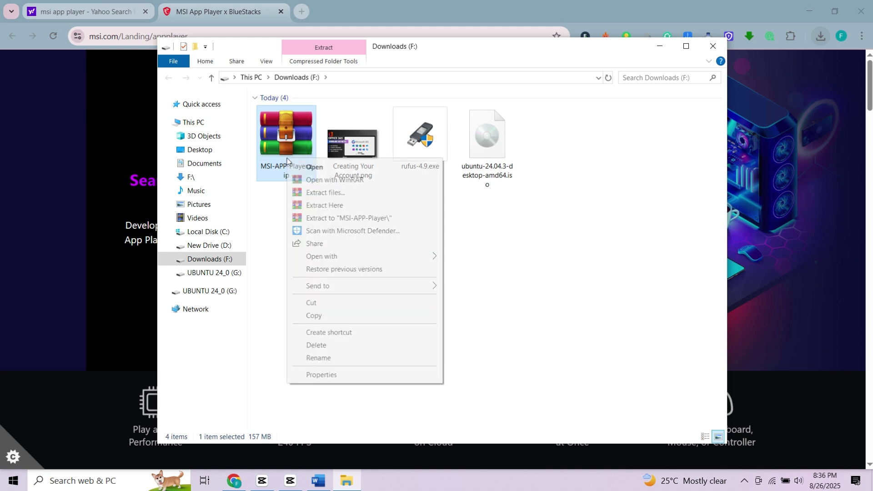
{"action": "left_click", "coordinate": [324, 168]}
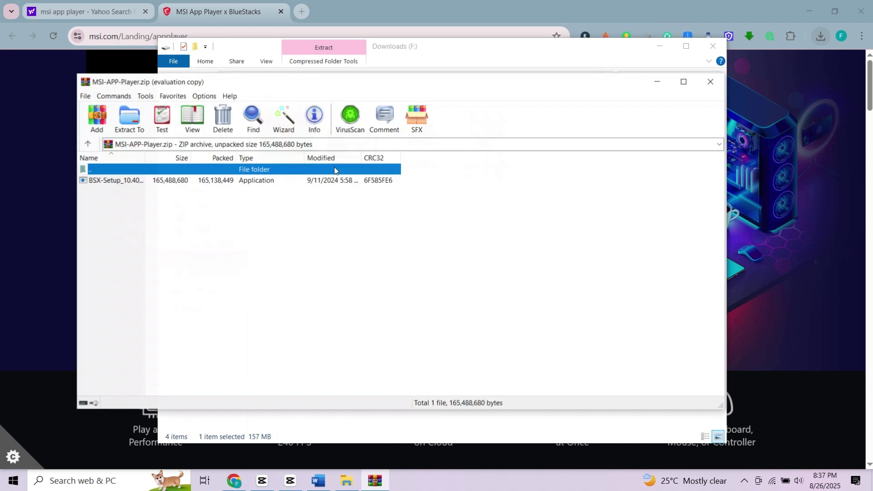
- Run BSX-Setup, close the Downloads and WinRAR windows, and minimize Chrome
{"action": "double_click", "coordinate": [190, 183]}
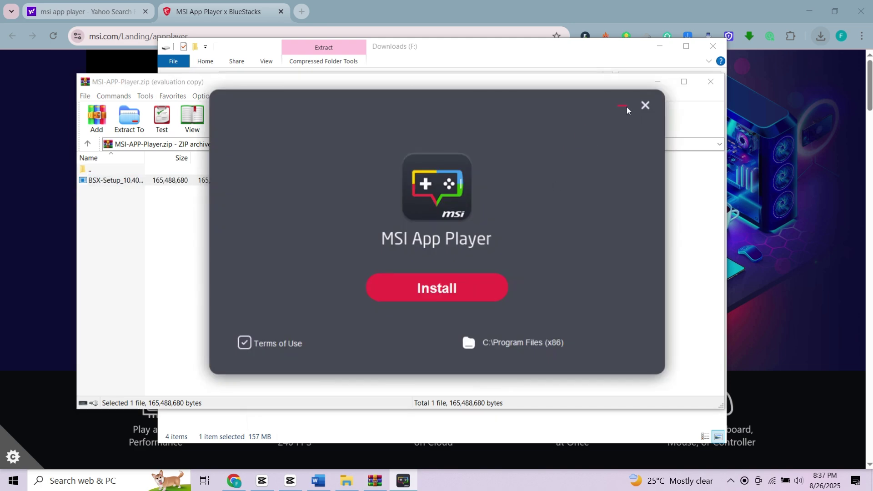
{"action": "left_click", "coordinate": [713, 45]}
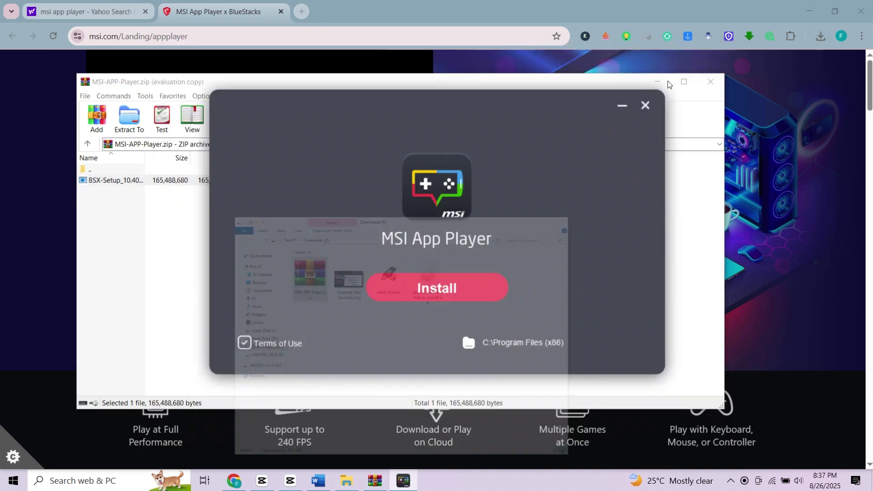
{"action": "left_click", "coordinate": [710, 80]}
{"action": "left_click", "coordinate": [809, 11]}
- Hide CapCut, install MSI App Player, and launch it when finished
{"action": "left_click", "coordinate": [814, 15]}
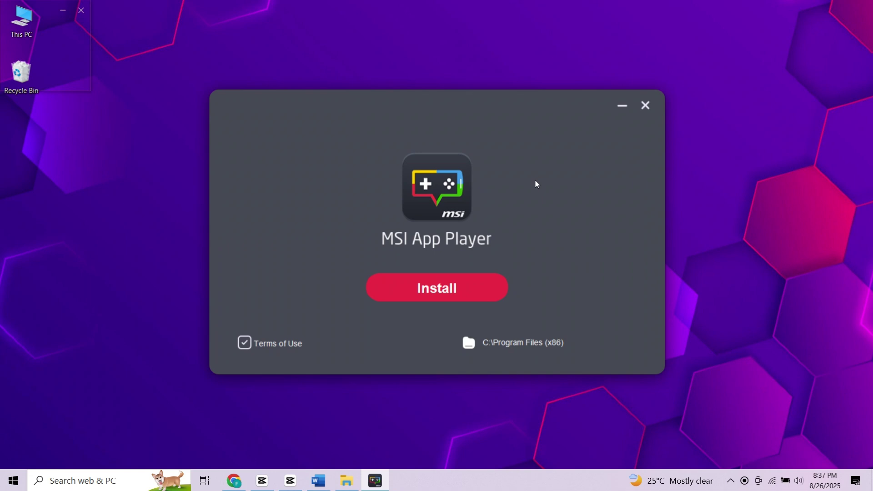
{"action": "left_click", "coordinate": [437, 287]}
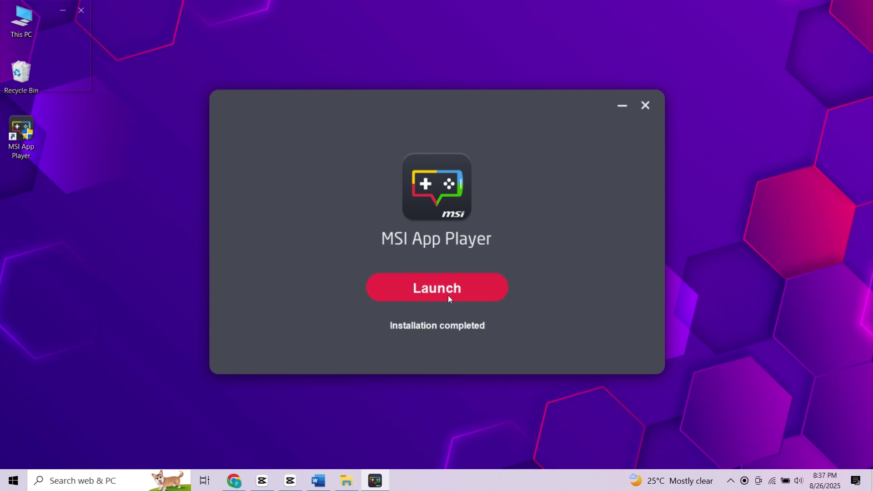
{"action": "left_click", "coordinate": [448, 287]}
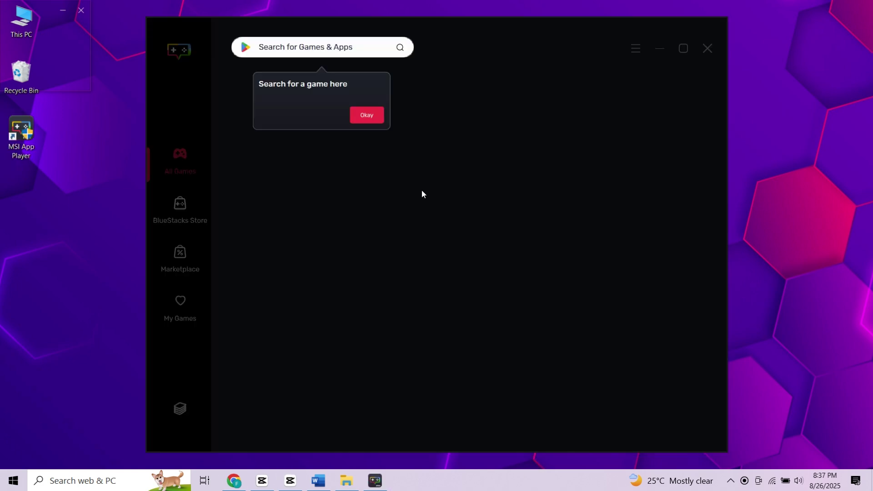
- Finish the tour, peek at Whiteout Survival, and install the Android App Player
{"action": "left_click", "coordinate": [365, 114]}
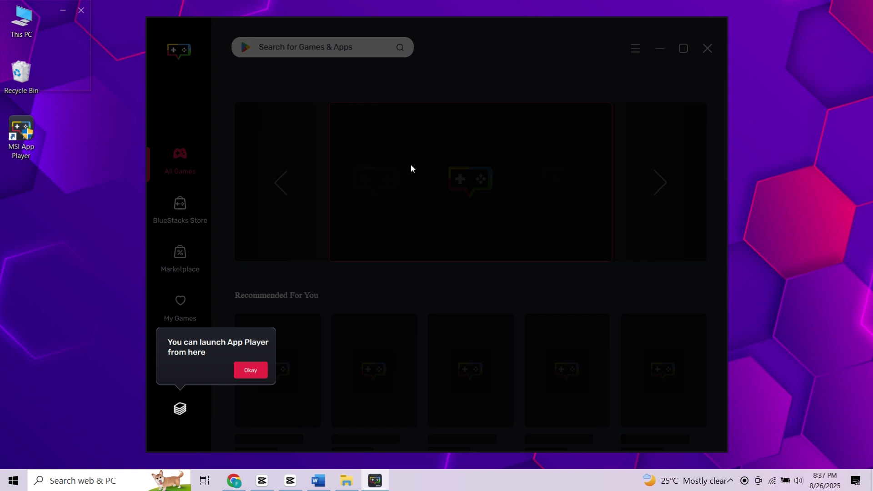
{"action": "left_click", "coordinate": [256, 368]}
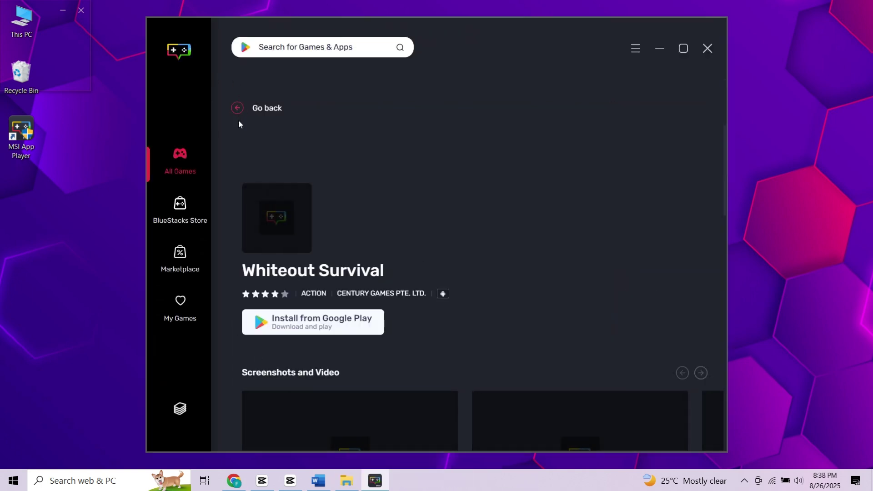
{"action": "left_click", "coordinate": [242, 109]}
{"action": "scroll", "coordinate": [422, 298], "scroll_direction": "down", "scroll_amount": 2}
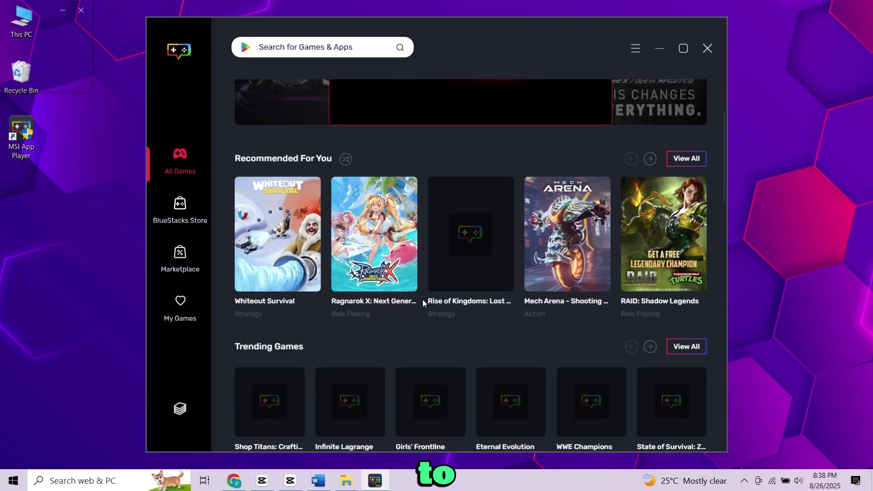
{"action": "scroll", "coordinate": [422, 300], "scroll_direction": "up", "scroll_amount": 4}
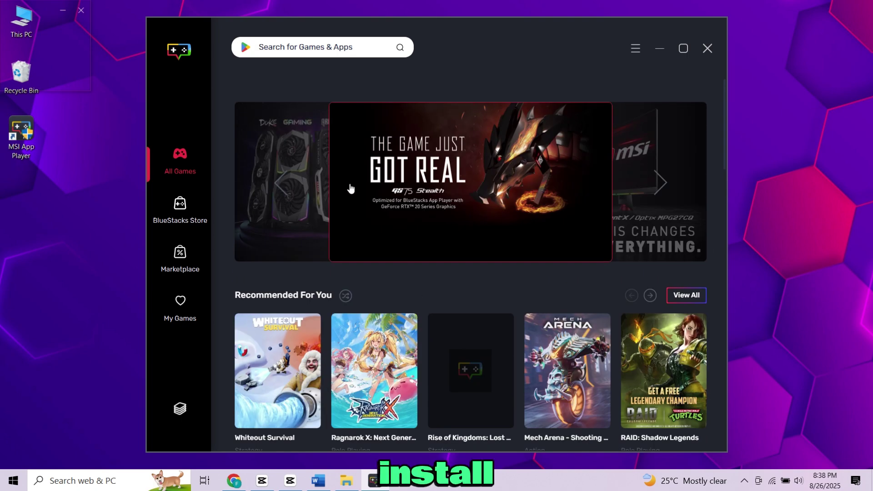
{"action": "left_click", "coordinate": [182, 415]}
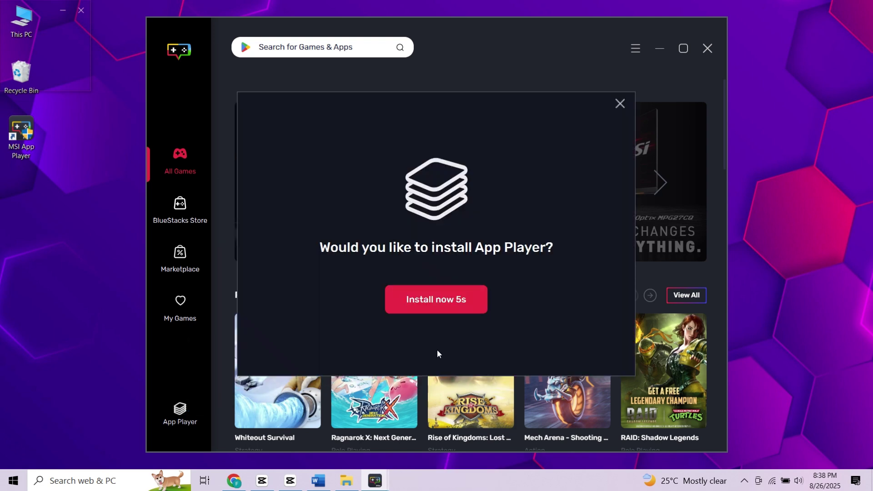
{"action": "left_click", "coordinate": [453, 299]}
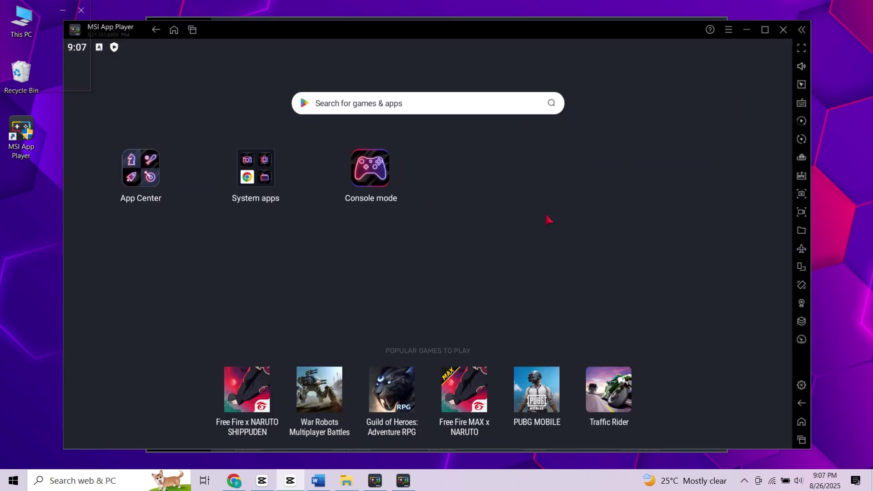
- Search the Play Store for 'hill climb racing'
{"action": "left_click", "coordinate": [255, 168]}
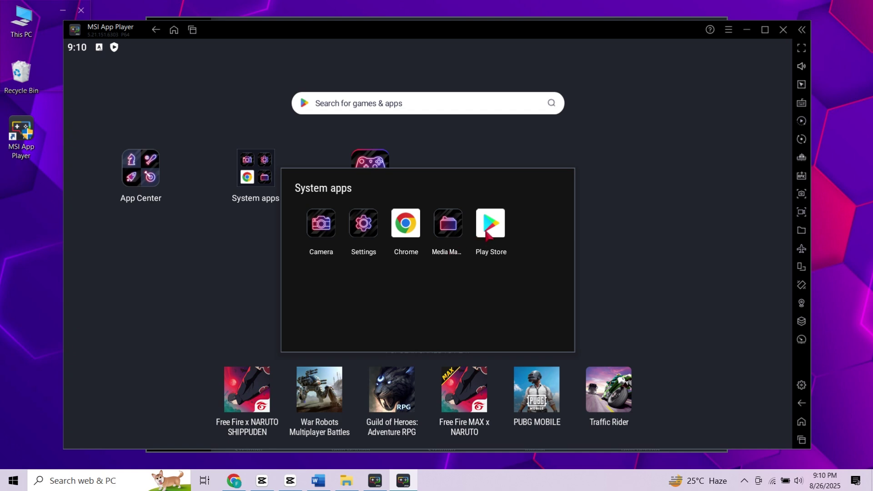
{"action": "left_click", "coordinate": [487, 232]}
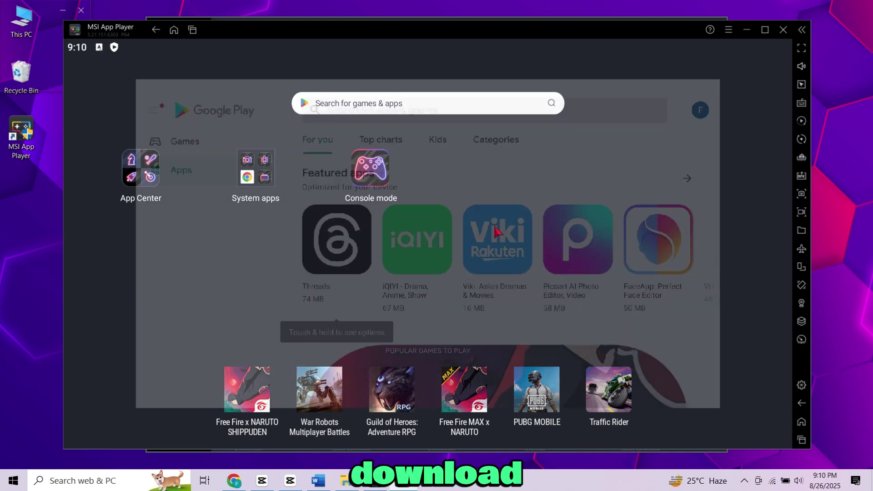
{"action": "left_click", "coordinate": [427, 103]}
{"action": "type", "text": "hill climb racing"}
{"action": "key", "text": "Return"}
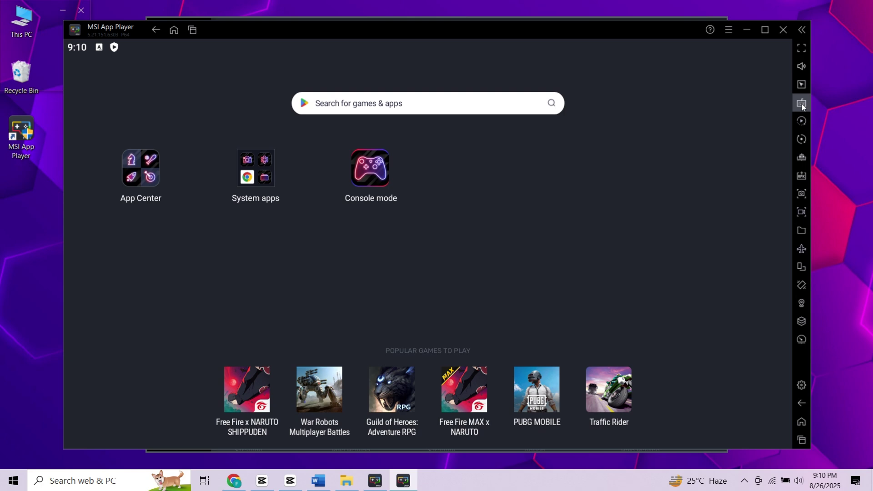
- Save a new tap spot mapped to D in the controls editor
{"action": "left_click", "coordinate": [802, 103]}
{"action": "left_click", "coordinate": [740, 161]}
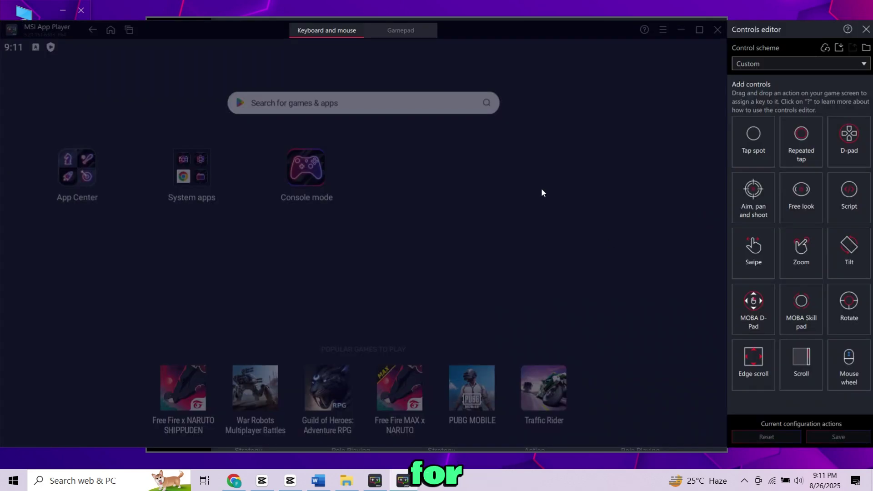
{"action": "key", "text": "d"}
{"action": "left_click", "coordinate": [838, 436]}
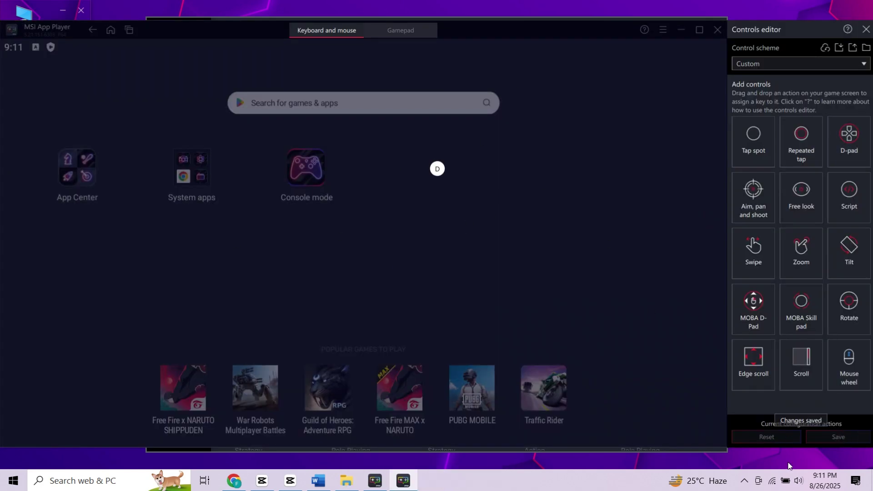
- Start recording gameplay and launch Hill Climb Racing
{"action": "left_click", "coordinate": [801, 212]}
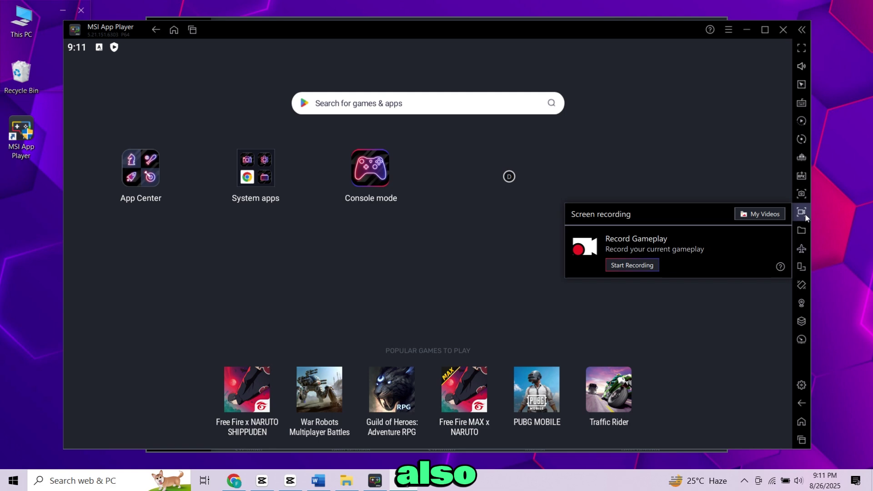
{"action": "left_click", "coordinate": [634, 271]}
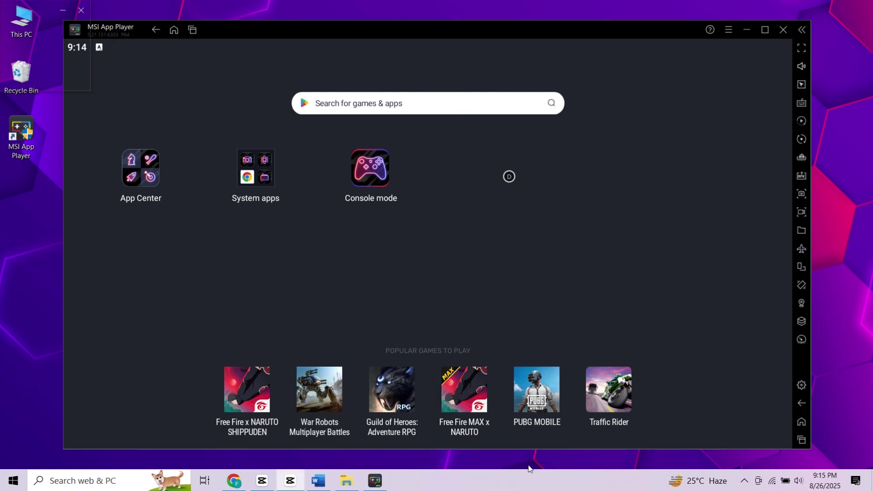
{"action": "left_click", "coordinate": [485, 167]}
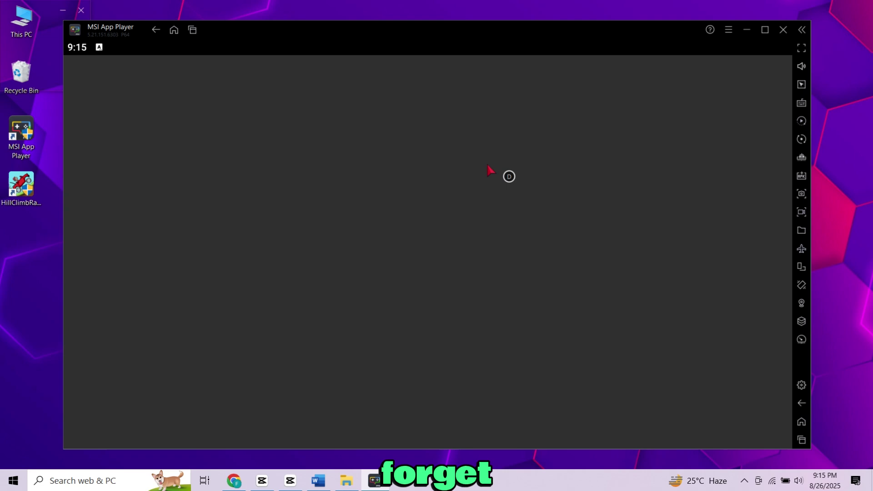